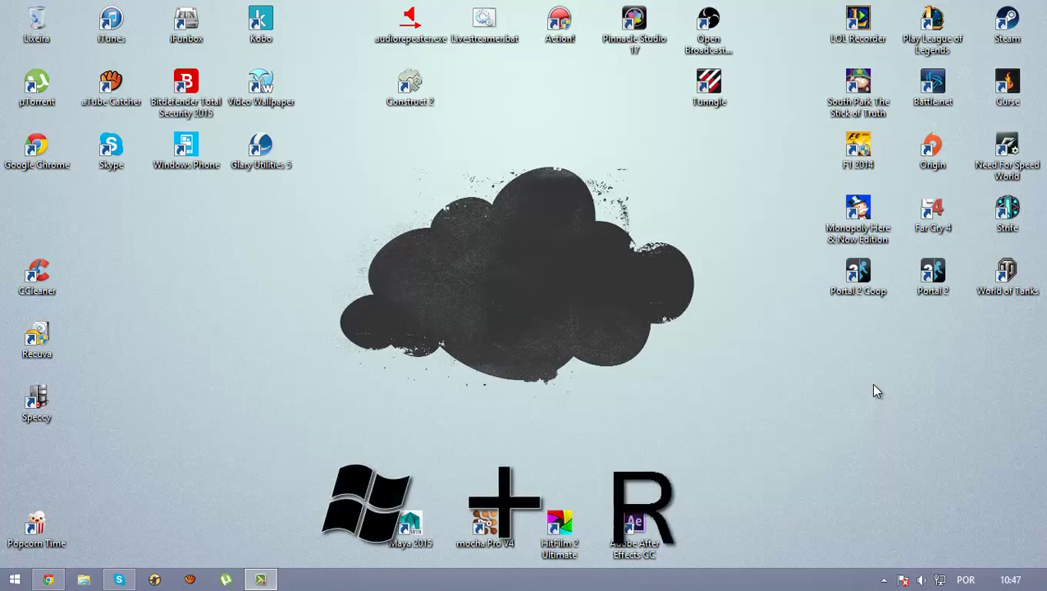
Step: Run msconfig to open the system configuration settings
key("super+r")
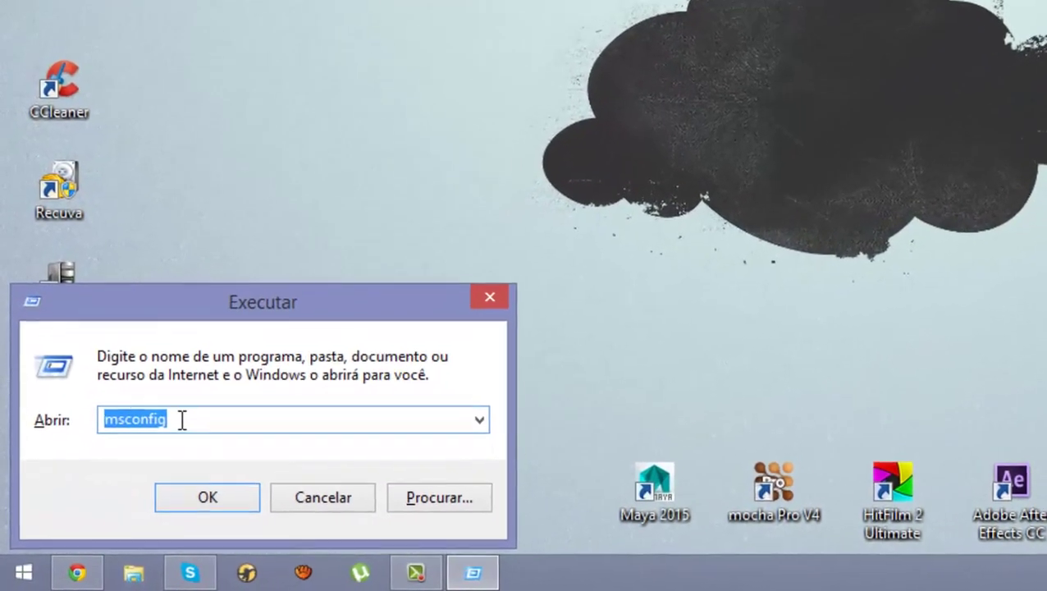
left_click(146, 450)
double_click(145, 418)
type("msc")
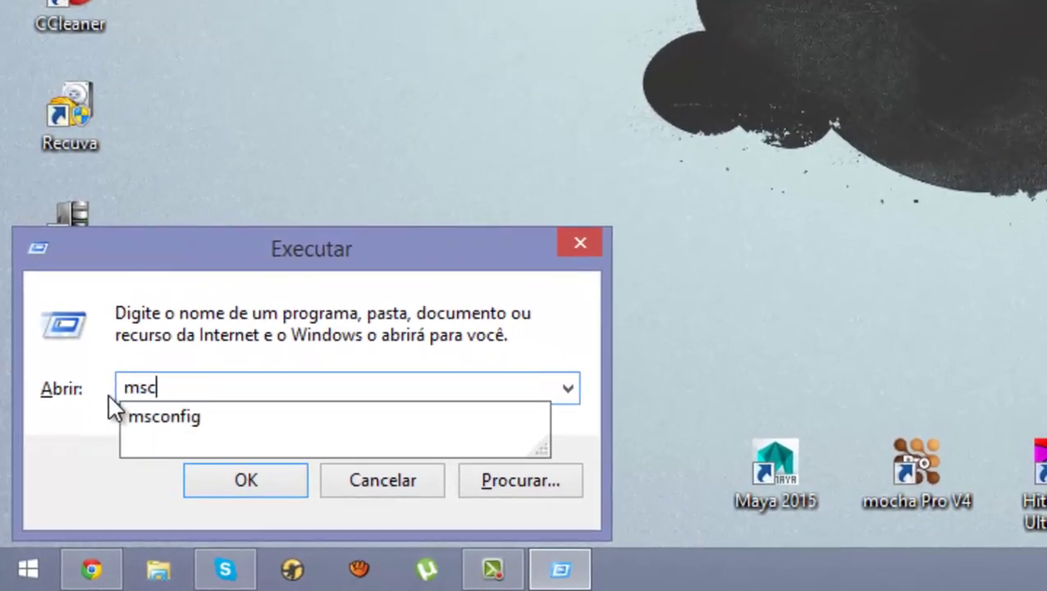
type("onfig")
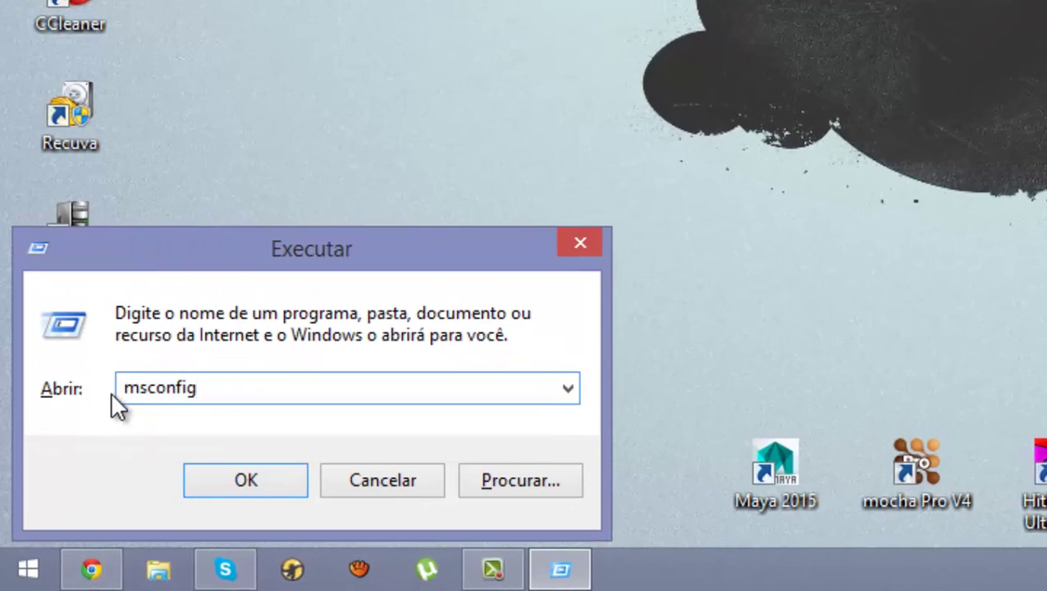
left_click(193, 478)
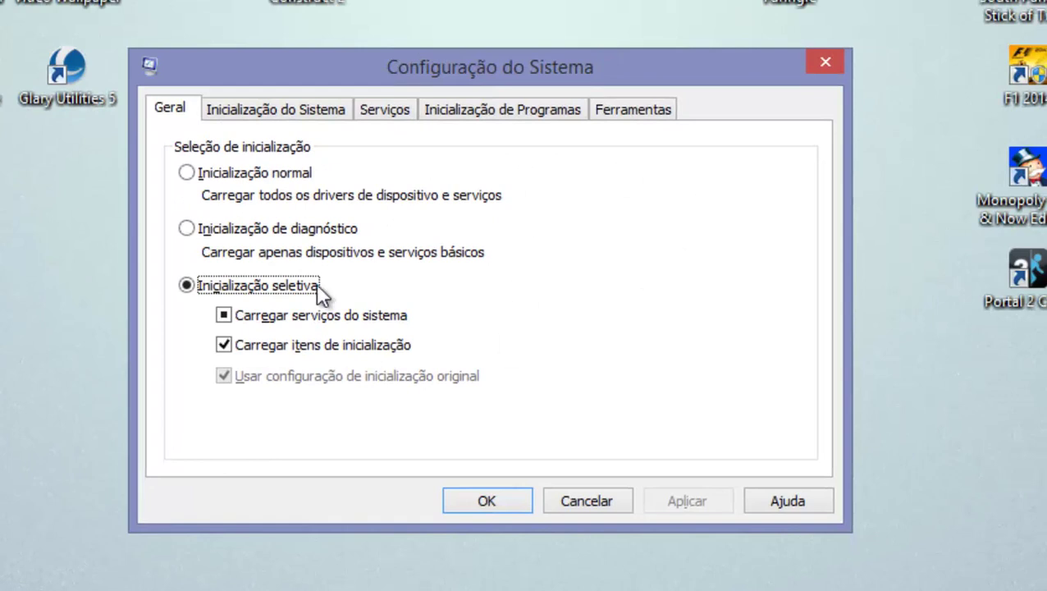
Step: Choose Inicialização normal as the startup selection and view the system boot options
left_click(187, 174)
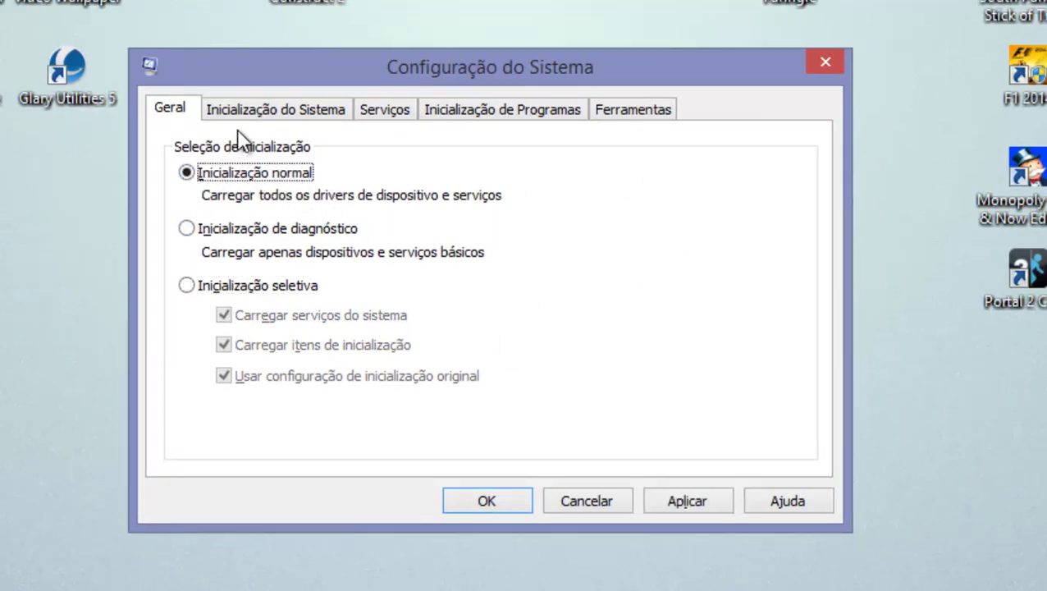
left_click(269, 115)
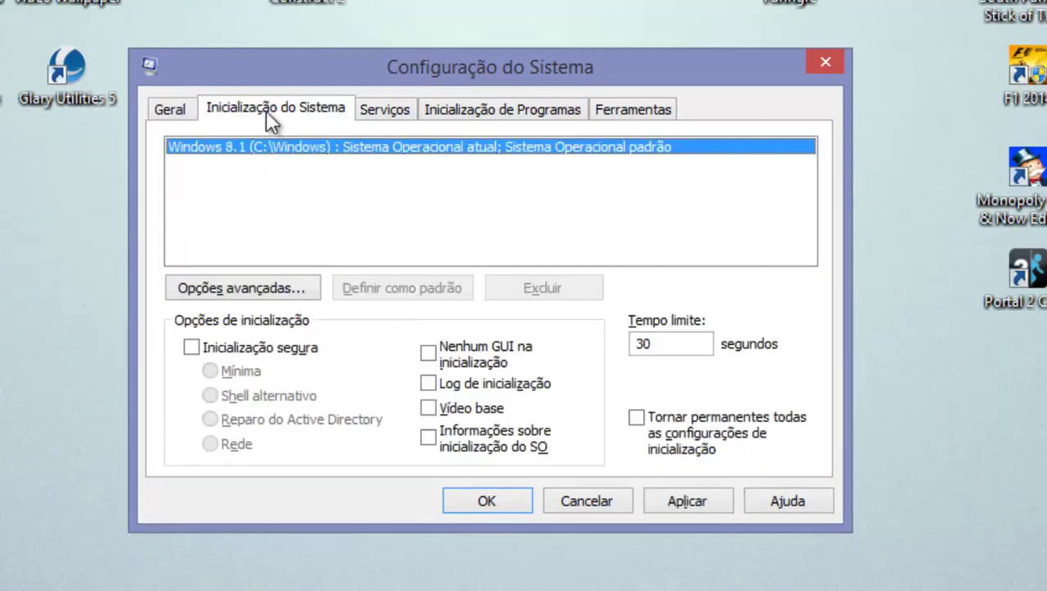
Step: Hide all Microsoft services in the services list and look through the remaining ones
left_click(408, 110)
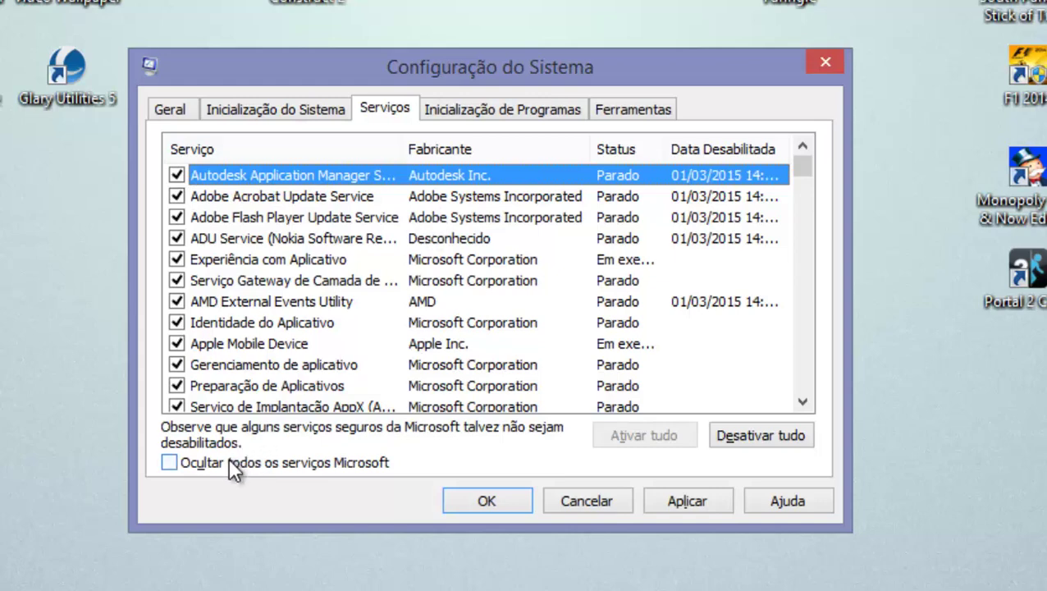
scroll(304, 303, "down", 2)
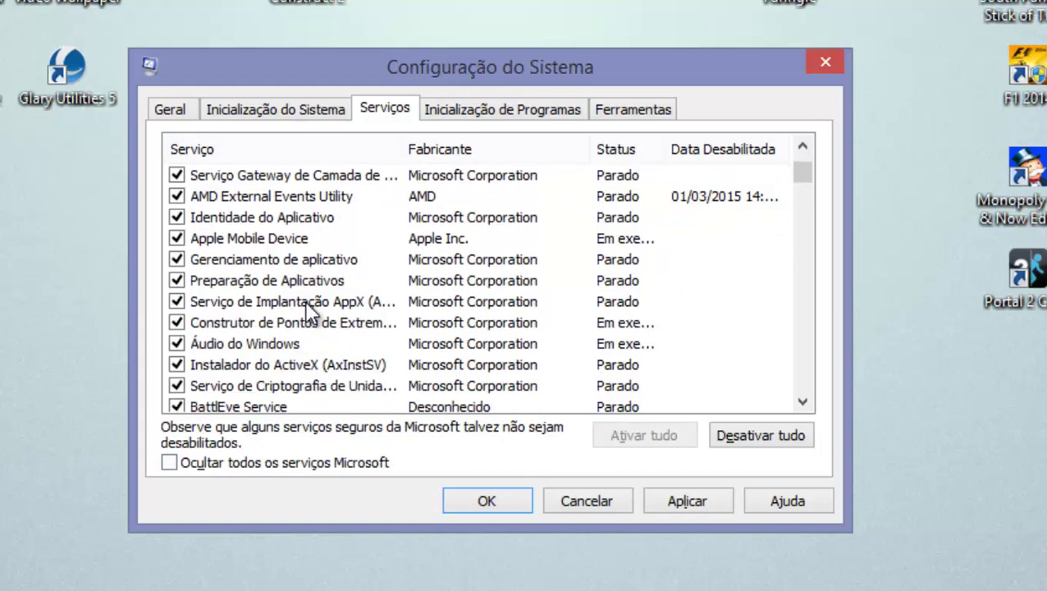
scroll(307, 300, "up", 3)
left_click(225, 461)
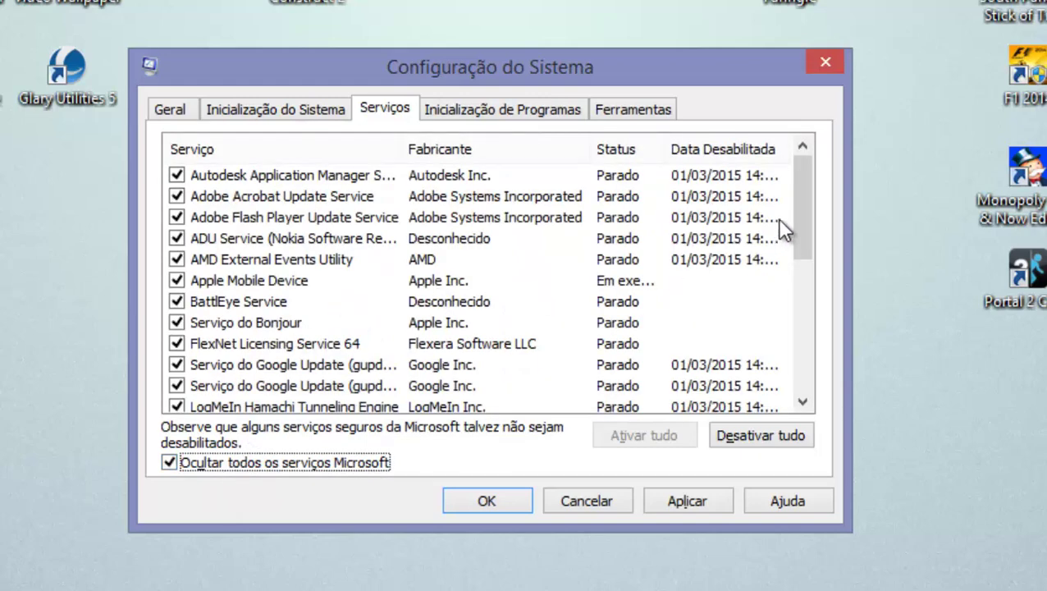
left_click_drag(794, 217, 809, 377)
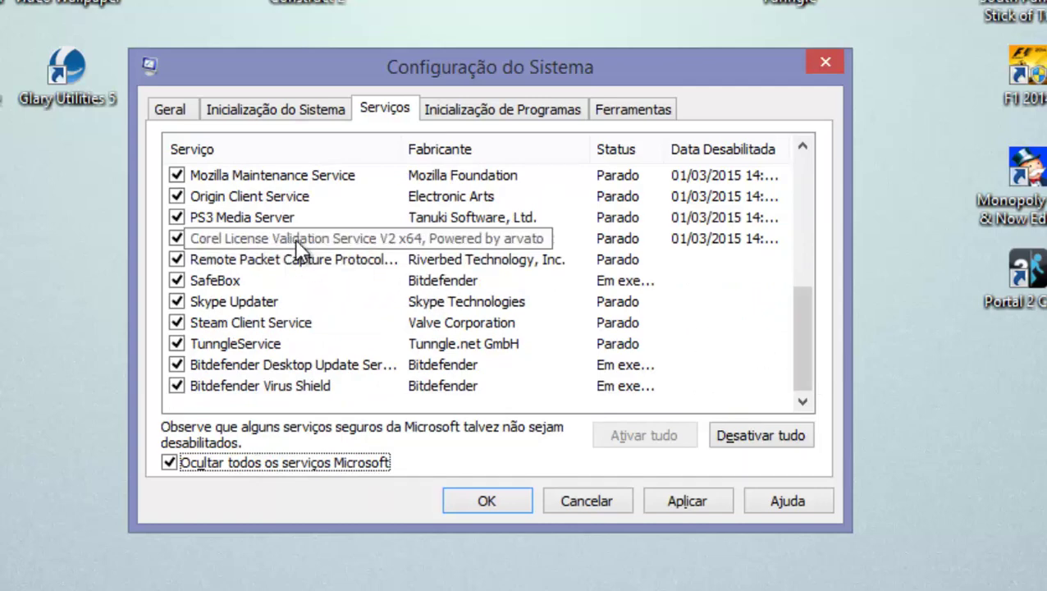
scroll(294, 242, "up", 3)
scroll(292, 235, "up", 2)
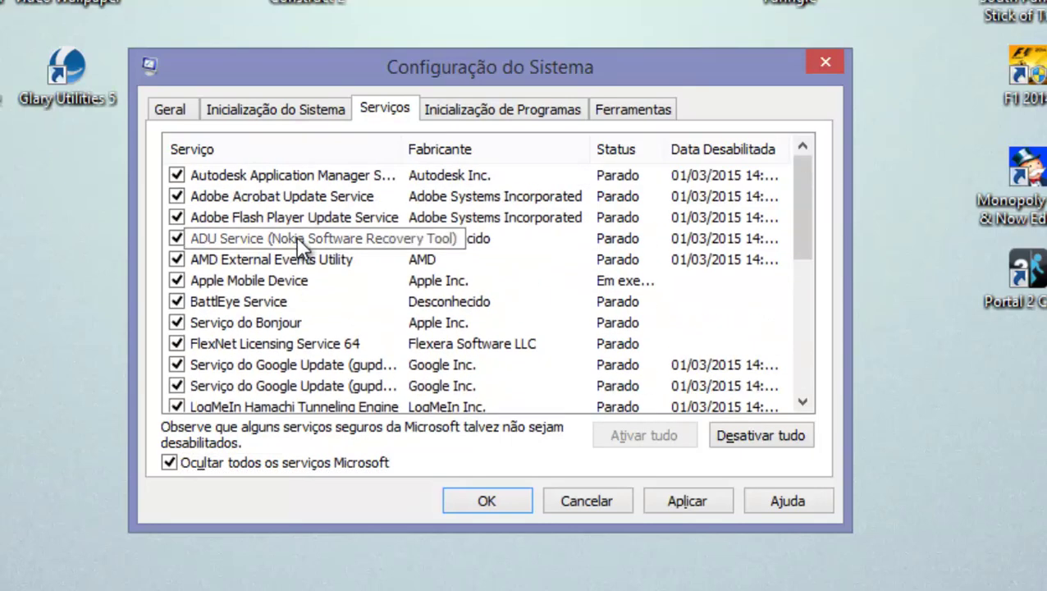
Step: Disable the Autodesk Application Manager, Adobe Acrobat Update, Adobe Flash Player Update, ADU Service and AMD External Events Utility services
left_click(177, 260)
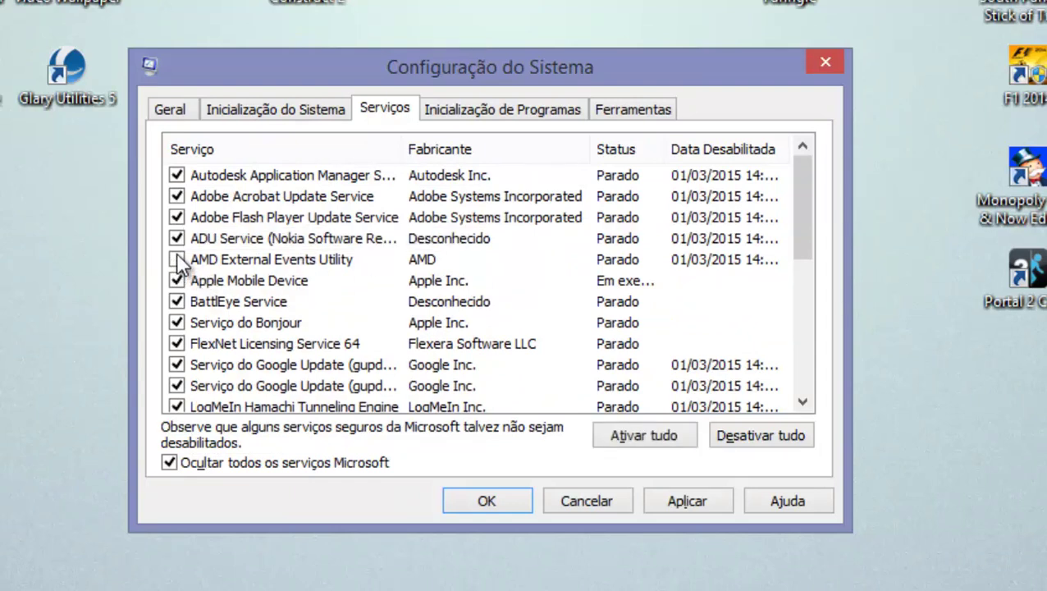
left_click(177, 238)
left_click(176, 217)
left_click(176, 196)
scroll(184, 292, "down", 1)
Step: Disable BattlEye Service, FlexNet Licensing Service 64, both Google Update services and LogMeIn Hamachi Tunneling Engine, keeping the Apple services enabled
left_click(226, 297)
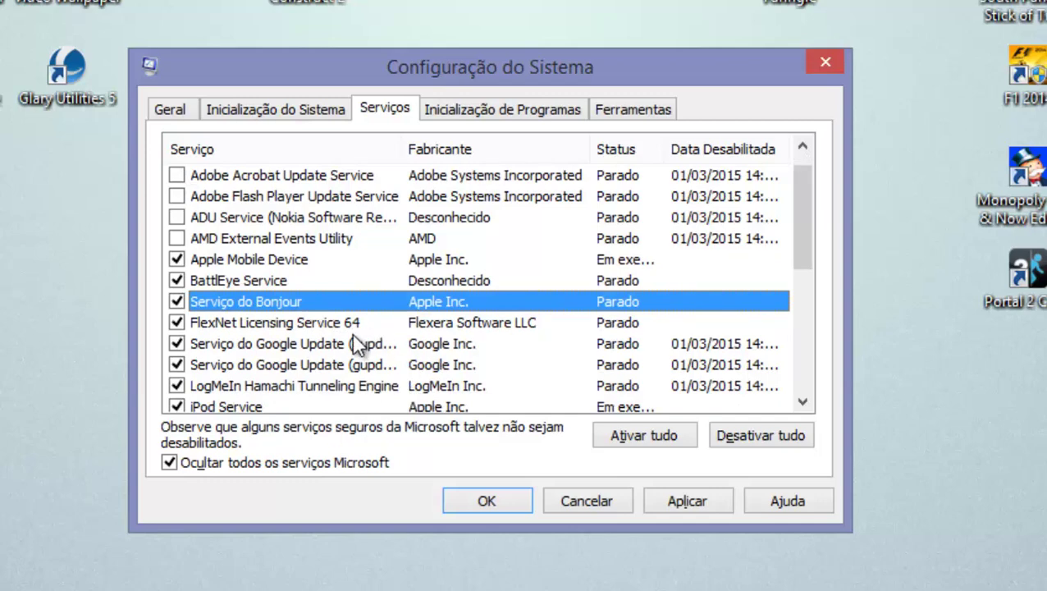
scroll(244, 300, "down", 1)
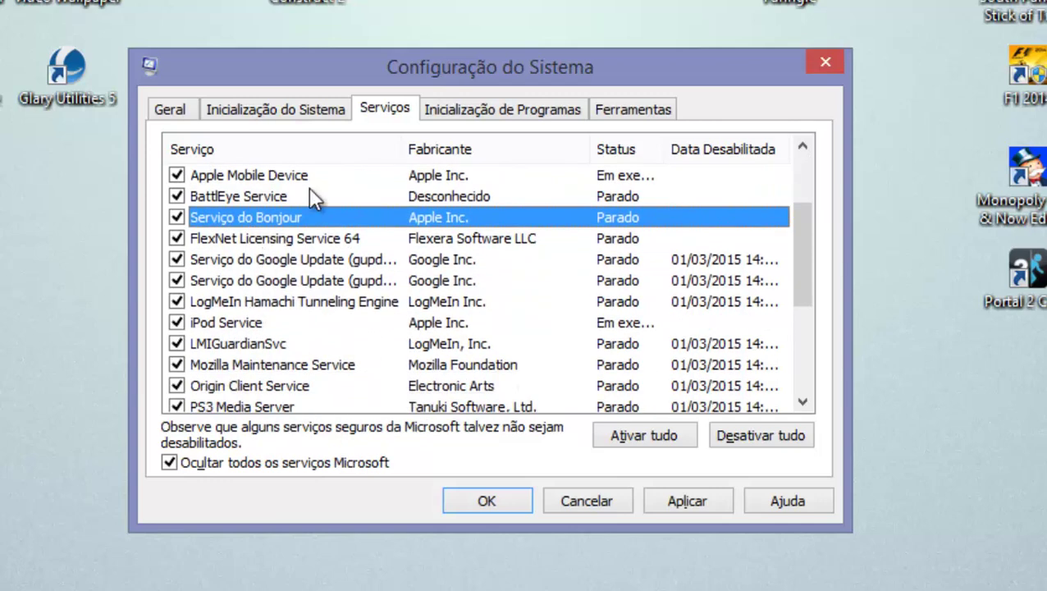
left_click(254, 325)
scroll(218, 256, "up", 1)
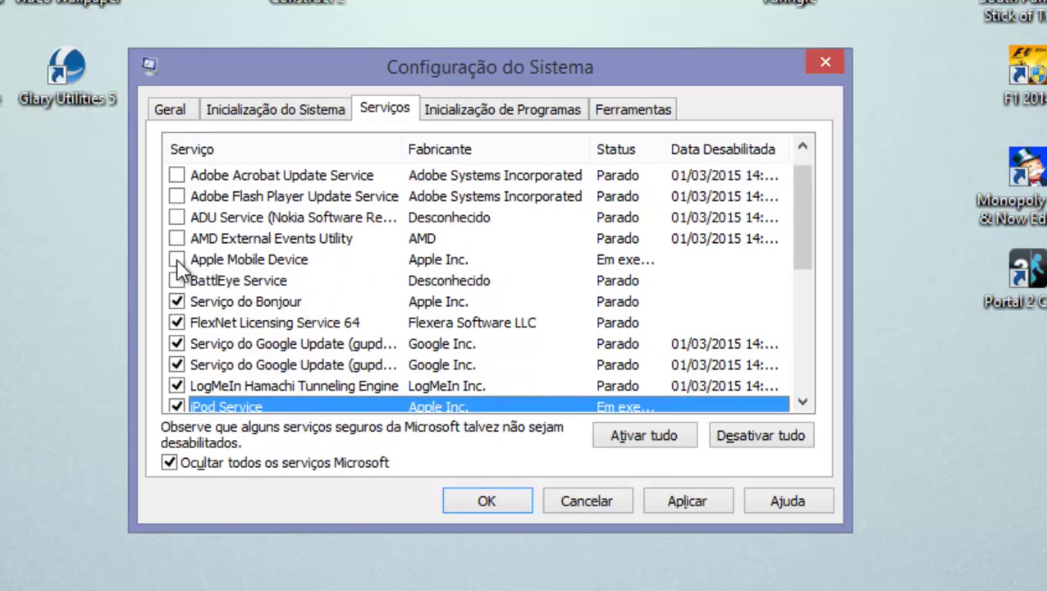
scroll(182, 273, "down", 1)
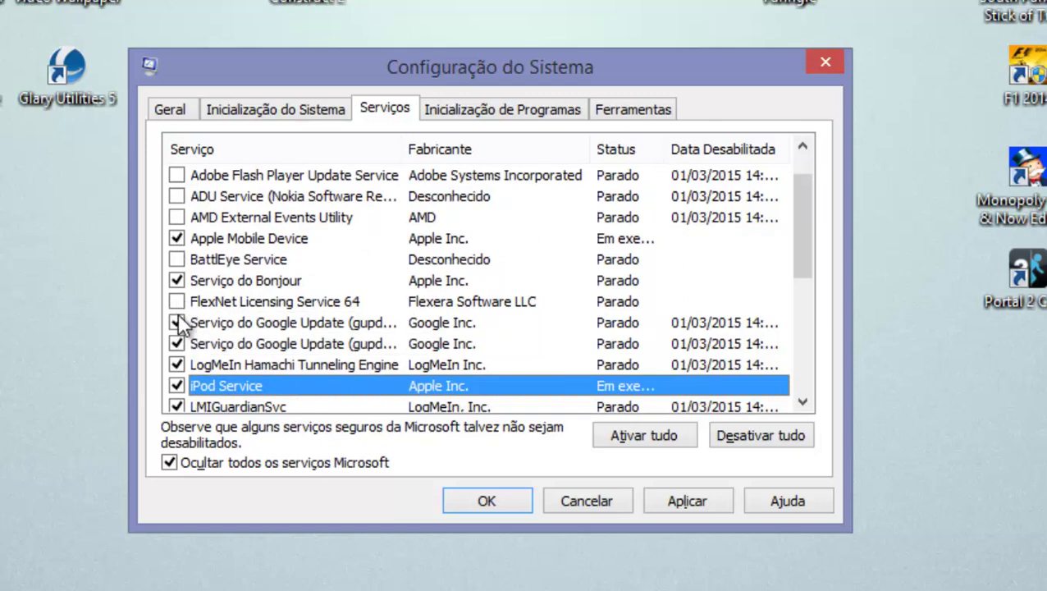
left_click(176, 364)
scroll(180, 362, "down", 2)
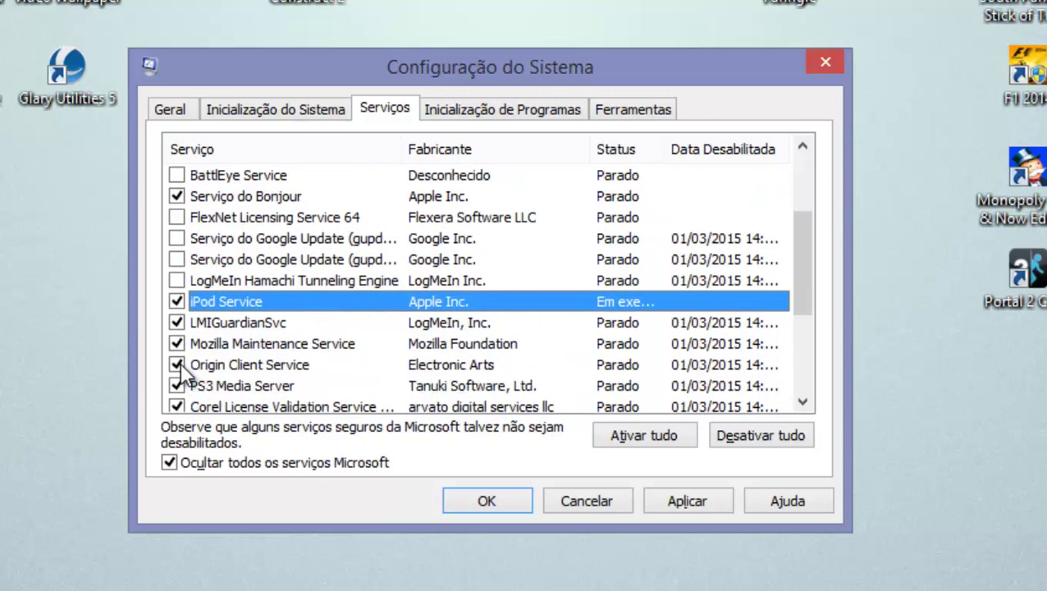
Step: Disable the LMIGuardianSvc, Mozilla Maintenance Service, Origin Client Service and PS3 Media Server services
left_click(177, 302)
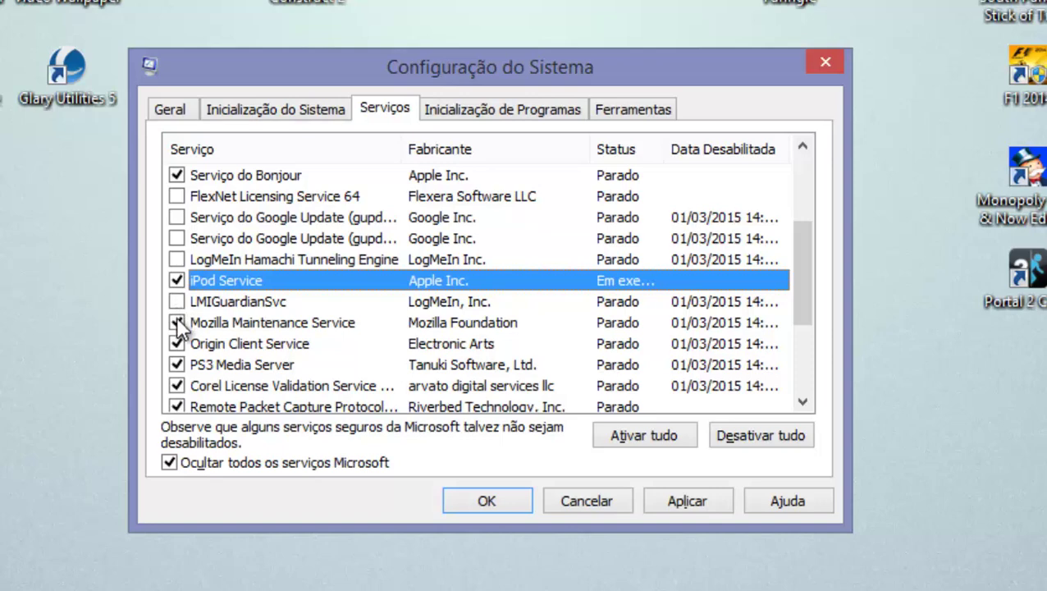
left_click(176, 322)
left_click(177, 344)
left_click(177, 364)
scroll(177, 363, "down", 1)
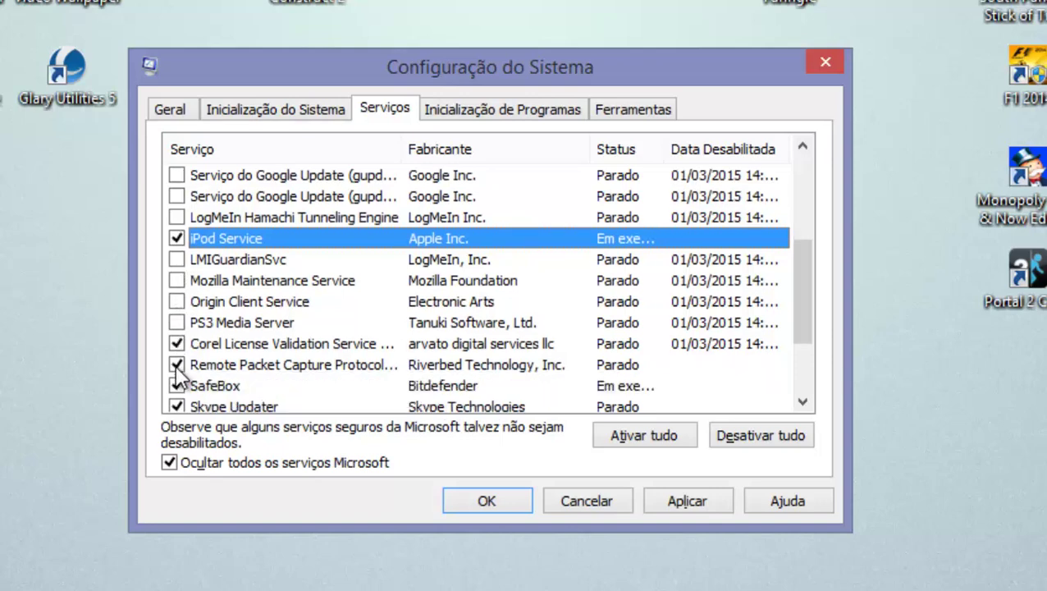
Step: Disable the Corel License Validation, Remote Packet Capture Protocol, SafeBox and Skype Updater services
left_click(177, 323)
left_click(176, 344)
left_click(176, 364)
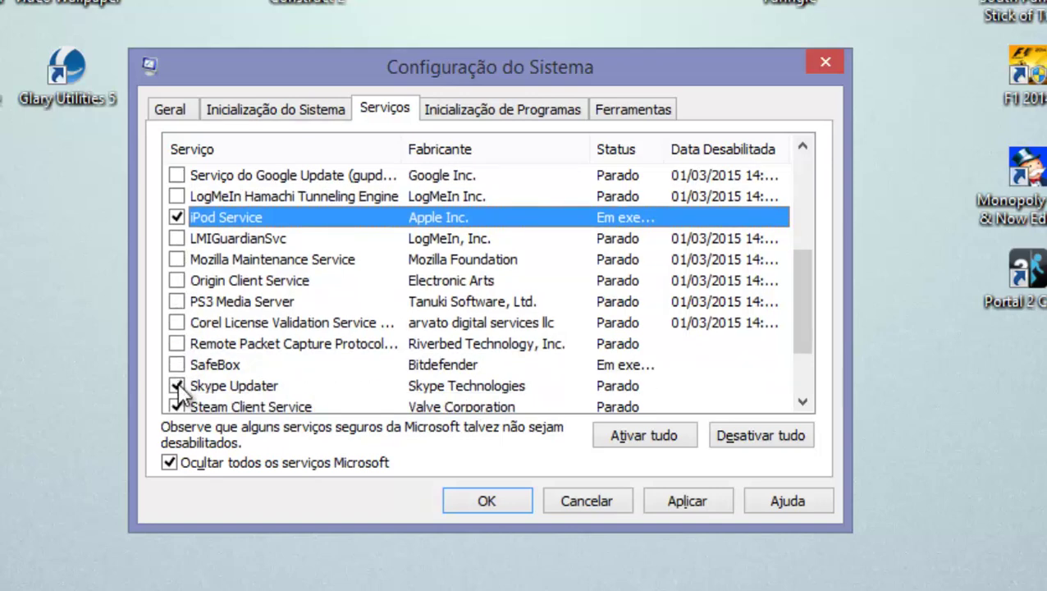
left_click(176, 386)
scroll(180, 390, "down", 1)
scroll(181, 392, "down", 1)
Step: Disable Steam Client Service and TunngleService, keeping both the Bitdefender Desktop Update and Virus Shield services enabled
left_click(176, 344)
left_click(177, 364)
left_click(176, 385)
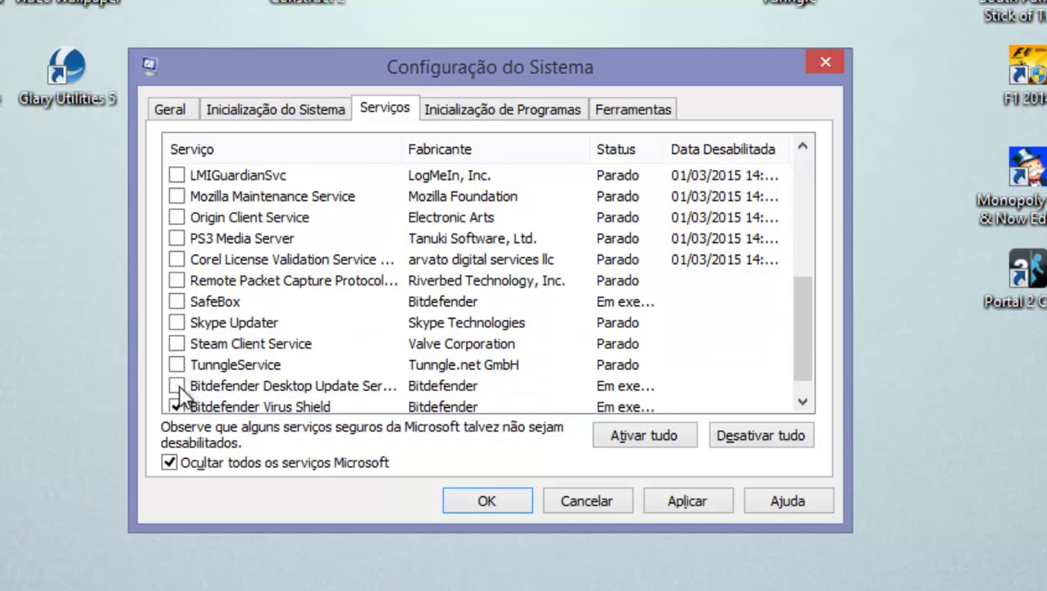
scroll(178, 388, "down", 1)
left_click(177, 386)
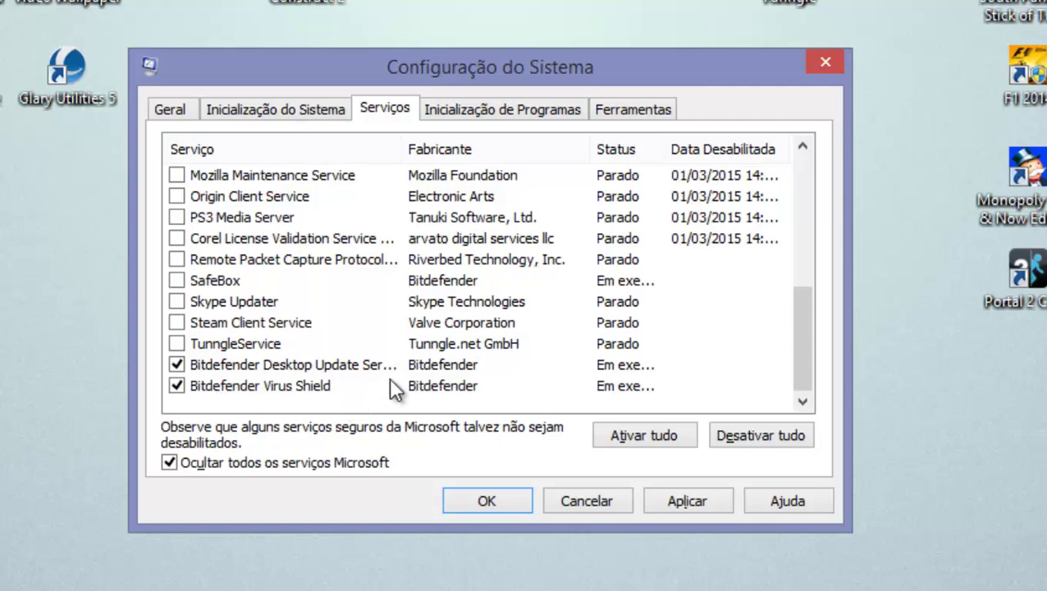
scroll(345, 328, "up", 5)
Step: Show the Microsoft services to examine the full services list, and hide them again
left_click(477, 111)
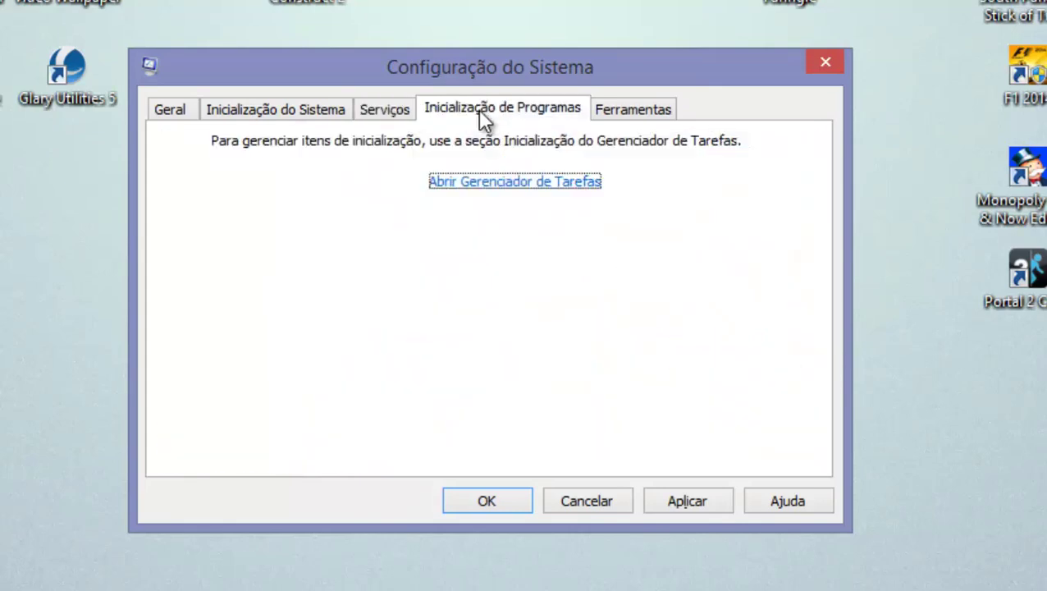
left_click(392, 113)
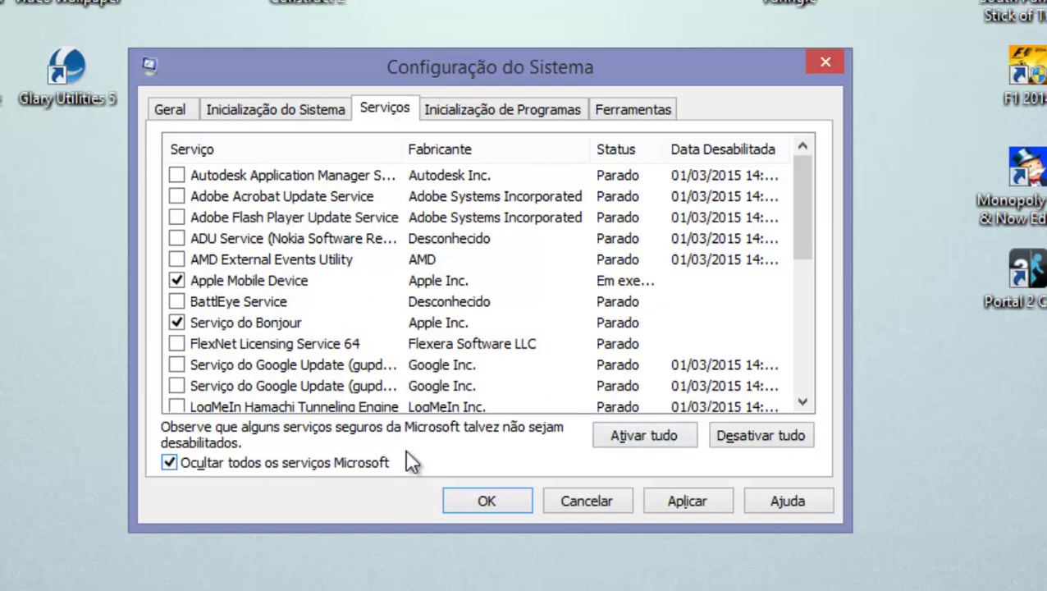
left_click(316, 459)
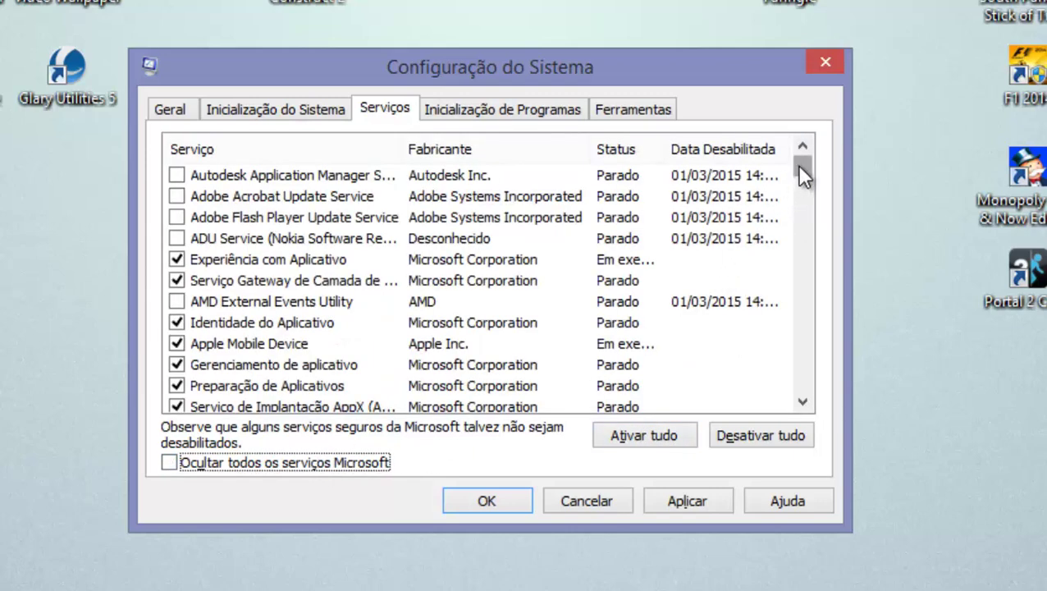
left_click_drag(802, 174, 803, 255)
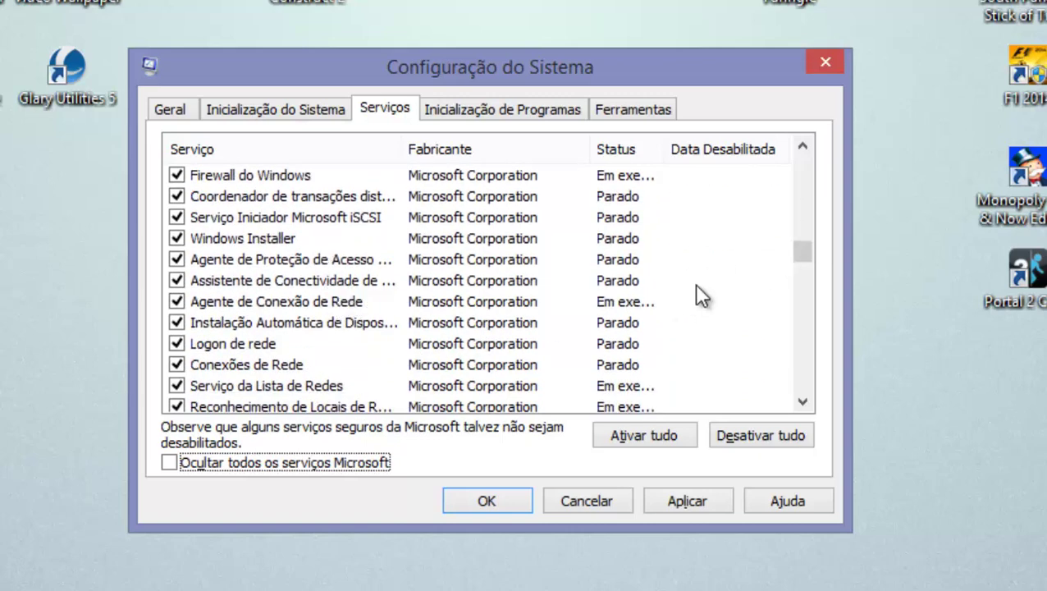
left_click_drag(800, 251, 801, 135)
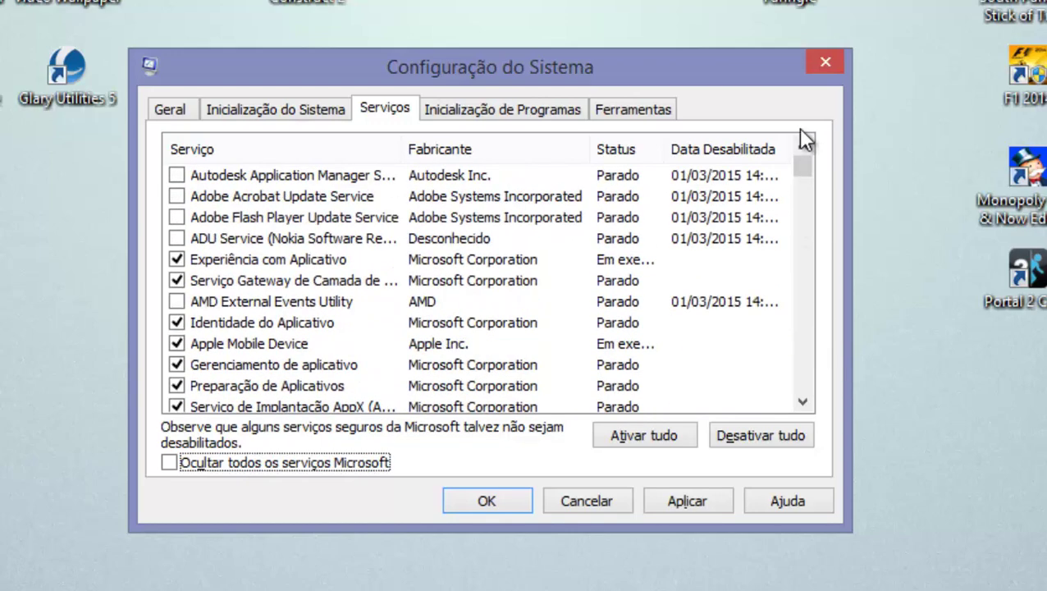
left_click(281, 462)
left_click_drag(808, 215, 809, 61)
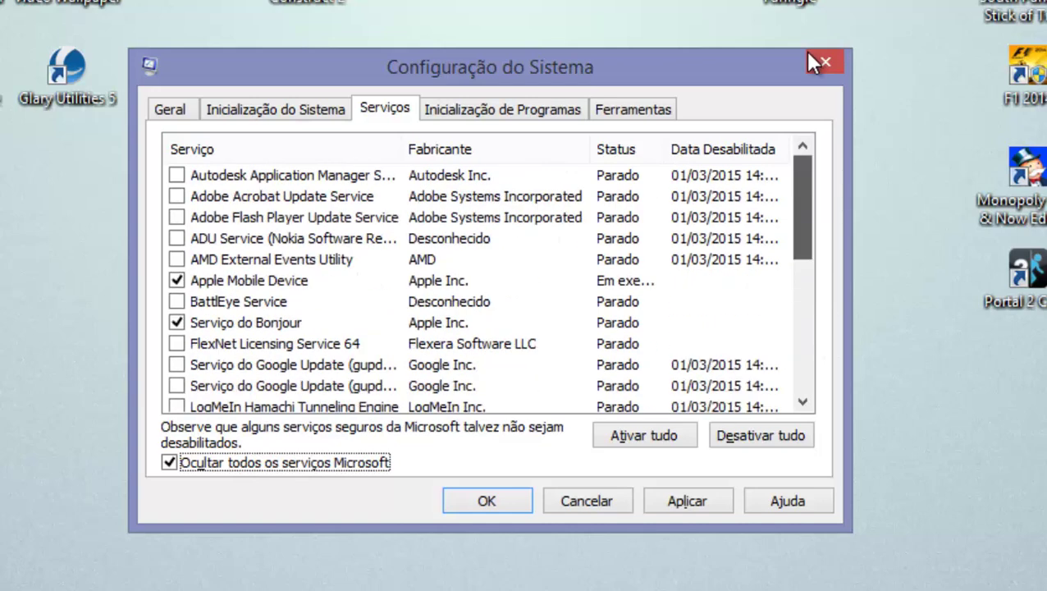
Step: Re-enable Bitdefender's SafeBox service in the services list
left_click_drag(784, 113, 836, 303)
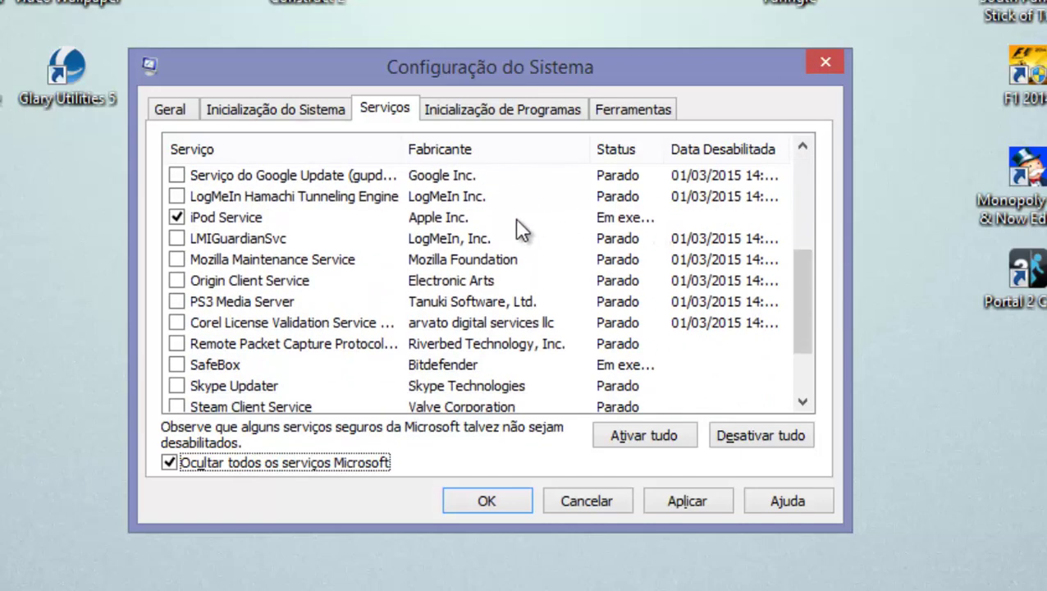
scroll(804, 304, "down", 2)
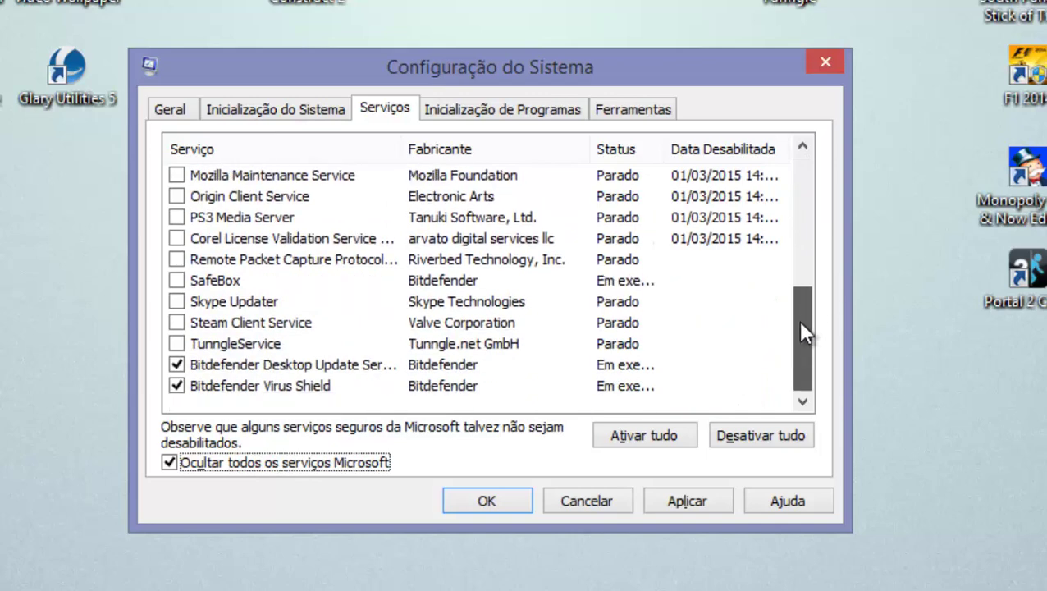
left_click(176, 281)
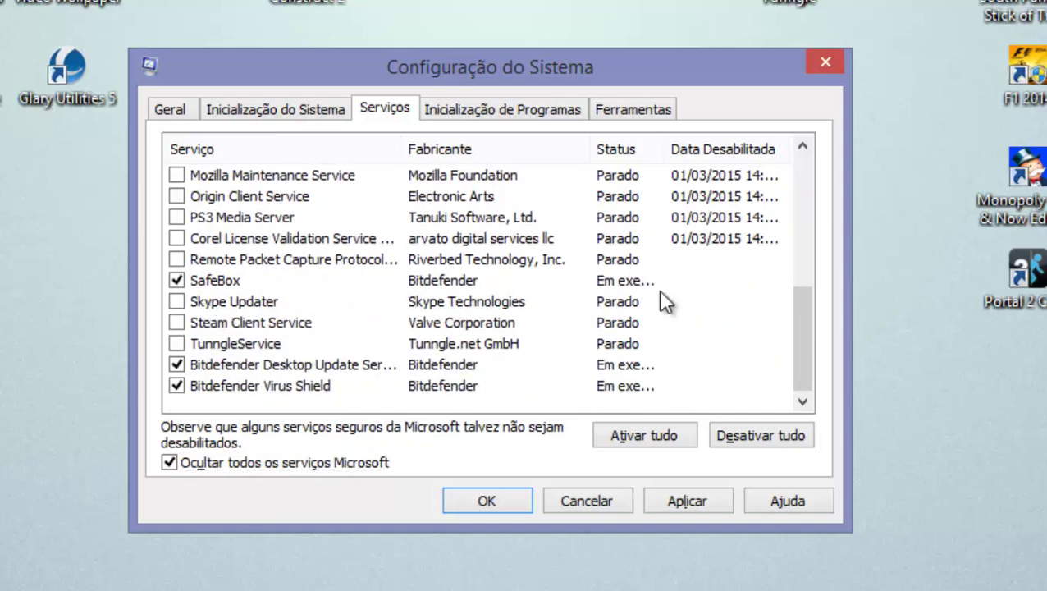
left_click_drag(795, 339, 808, 164)
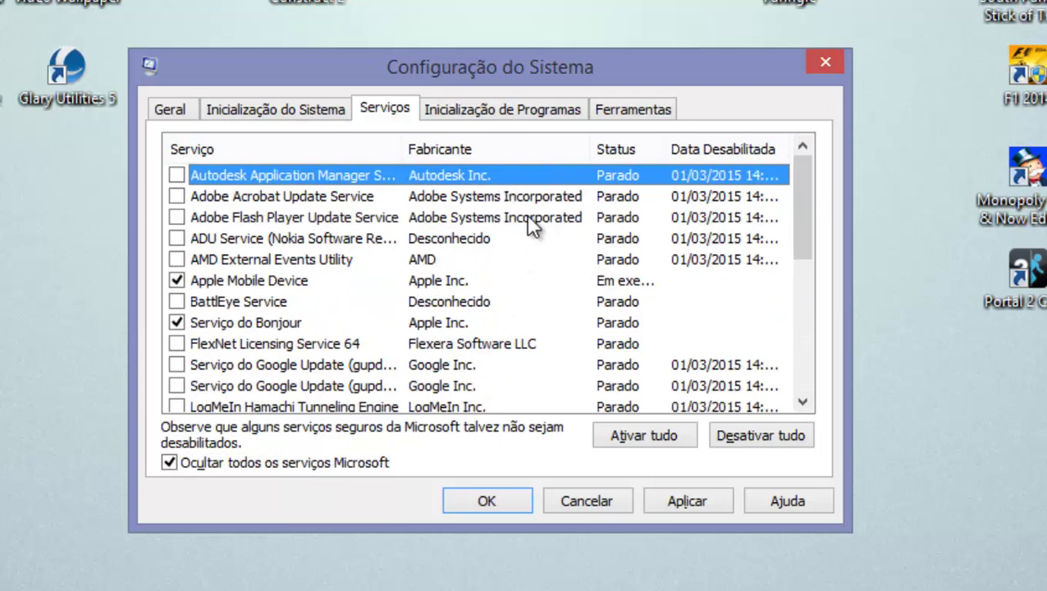
Step: Apply the changes made to the startup selection and services
left_click(689, 500)
left_click(502, 111)
left_click(383, 110)
left_click(689, 504)
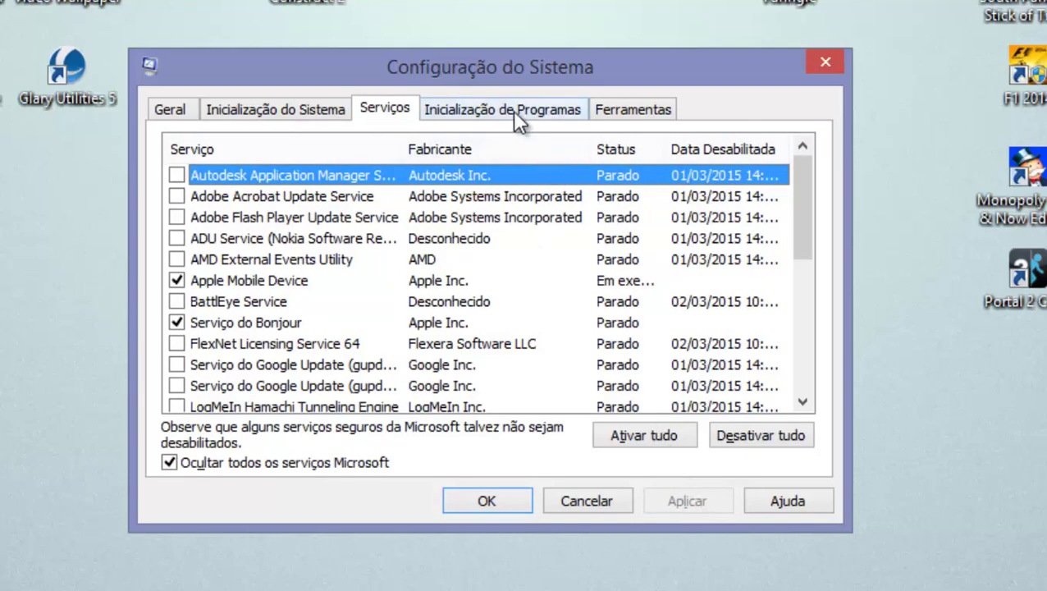
Step: Open the Task Manager's startup items from the program startup settings
left_click(512, 110)
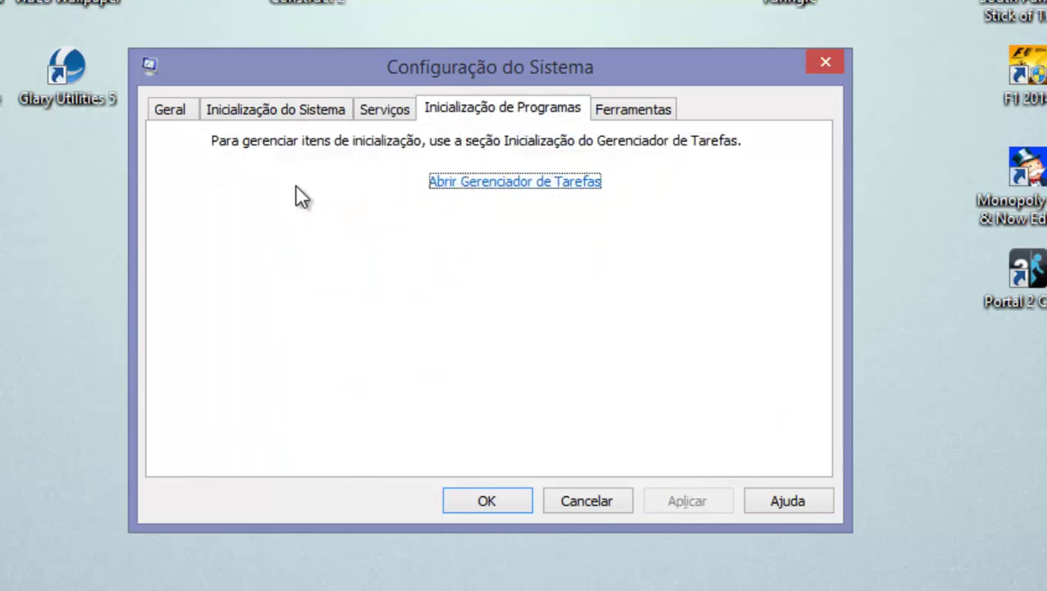
left_click(534, 182)
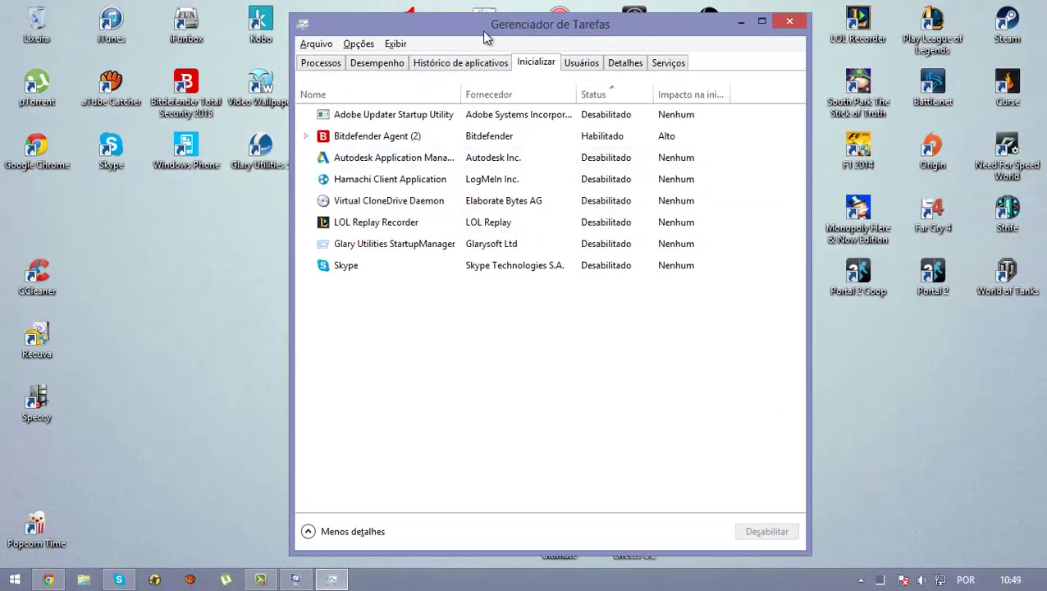
Step: Sort the Task Manager startup items by status so that the enabled entries are listed first
left_click_drag(484, 32, 462, 23)
left_click(568, 94)
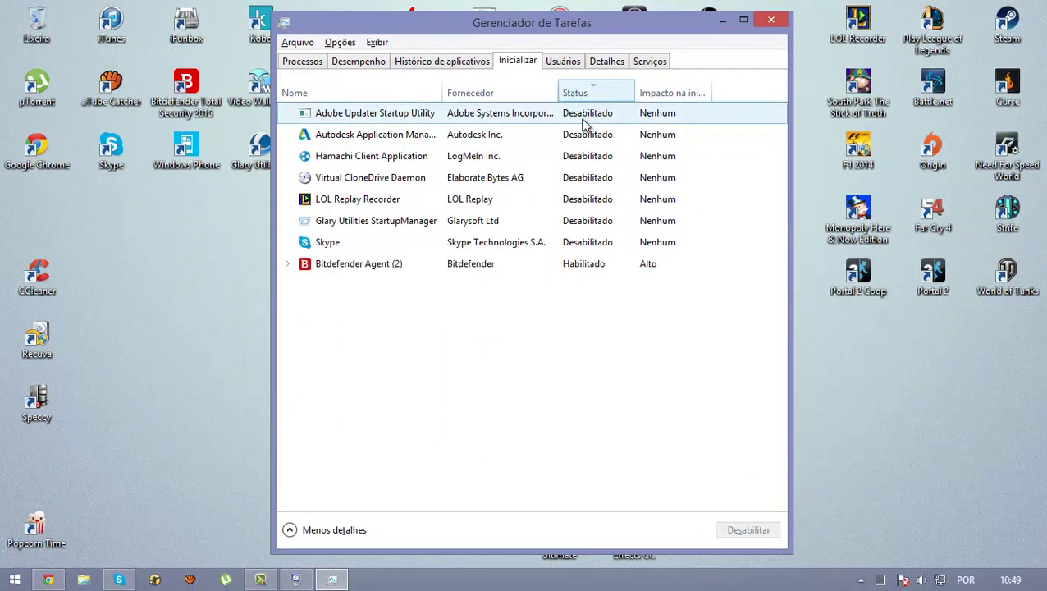
left_click(588, 96)
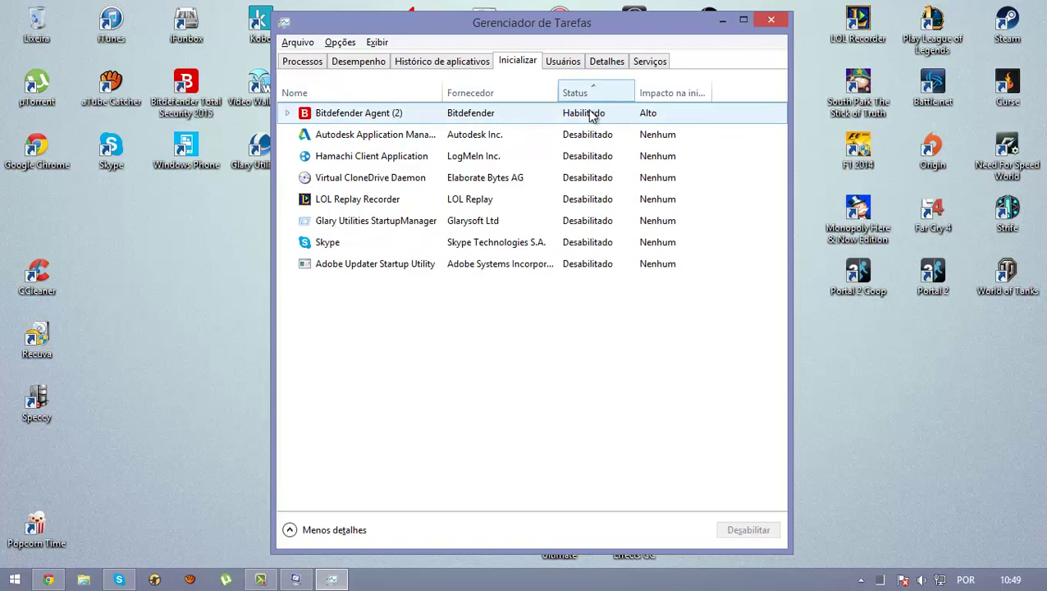
Step: Expand the Bitdefender Agent startup entry to examine its components and startup impact, and collapse it again
left_click(587, 121)
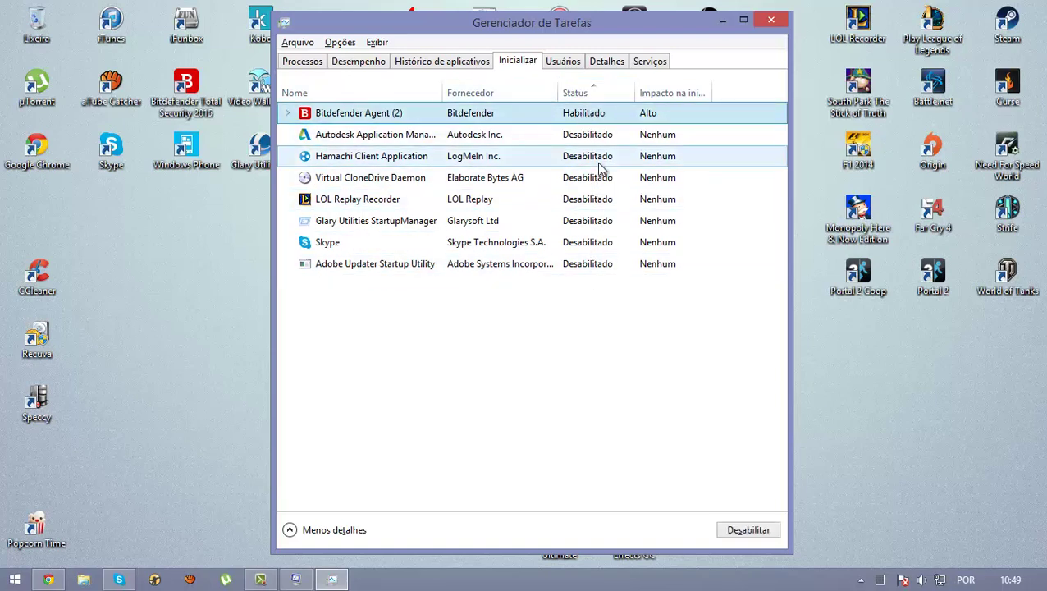
left_click(288, 114)
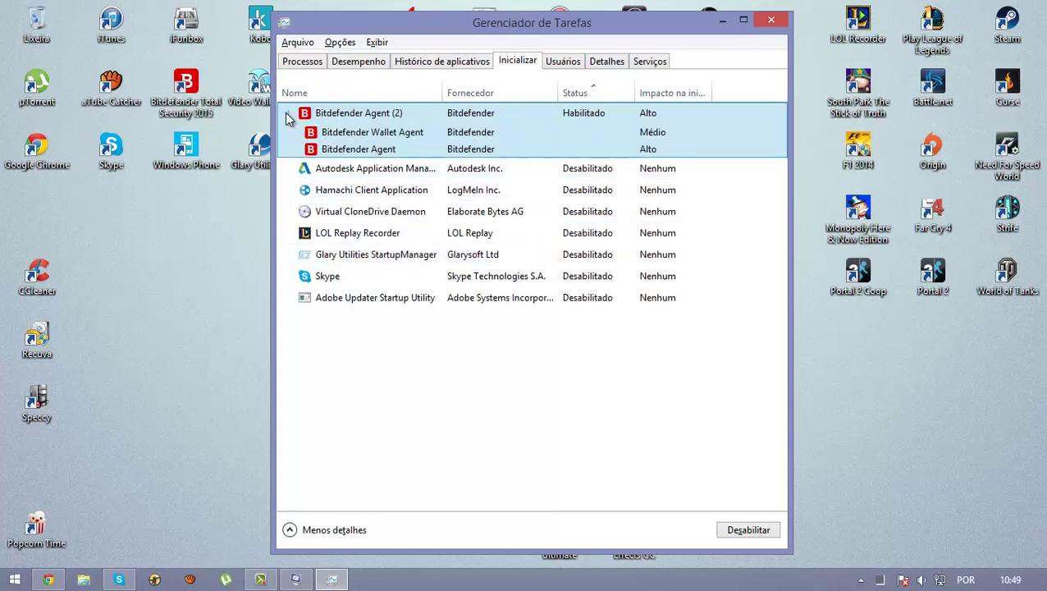
left_click(402, 297)
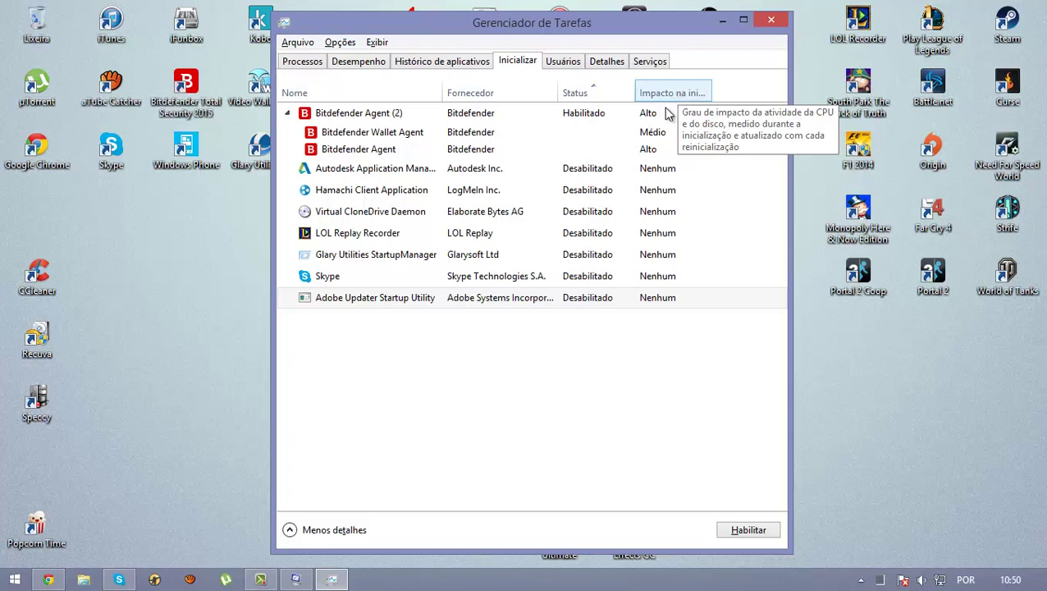
left_click(292, 114)
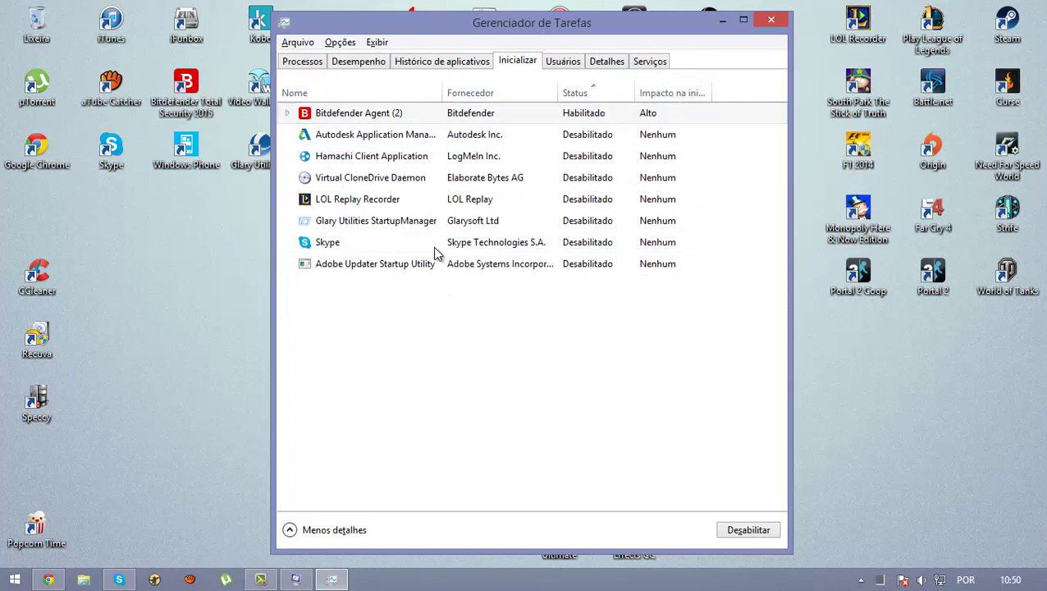
Step: Review the disabled startup entries, including Autodesk Application Manager, Hamachi Client Application and Skype, and close the Task Manager
left_click(502, 138)
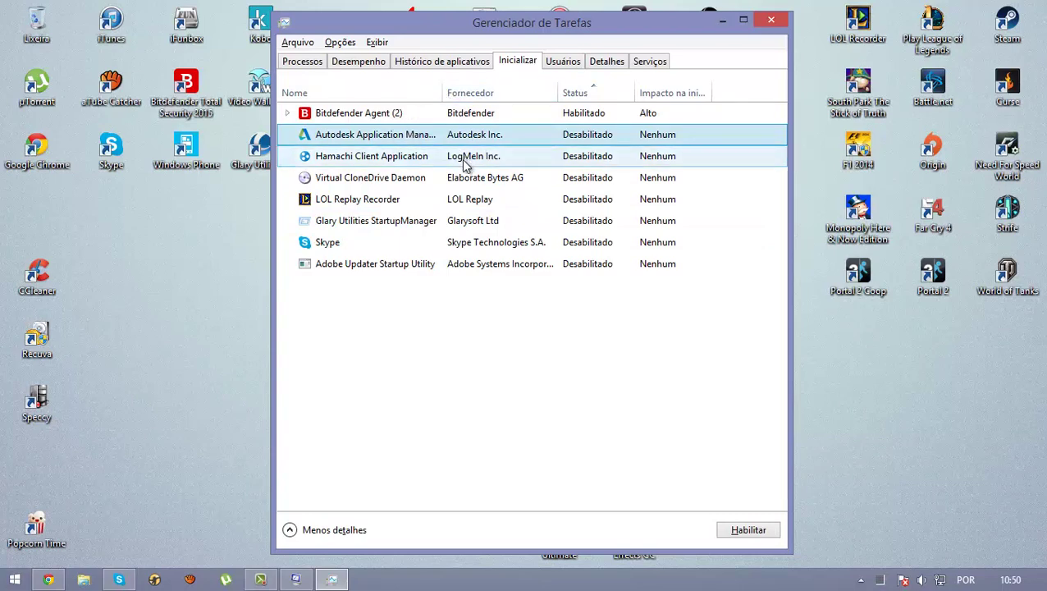
mouse_move(401, 33)
left_mouse_down()
mouse_move(700, 92)
mouse_move(562, 92)
mouse_move(461, 31)
mouse_move(415, 41)
mouse_move(408, 28)
left_mouse_up()
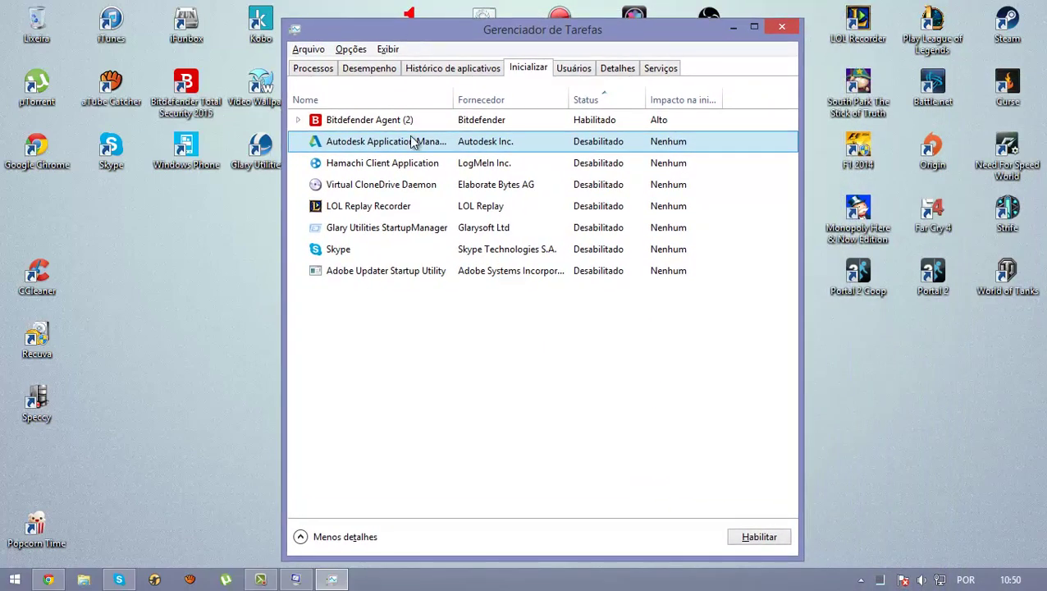
left_click(481, 169)
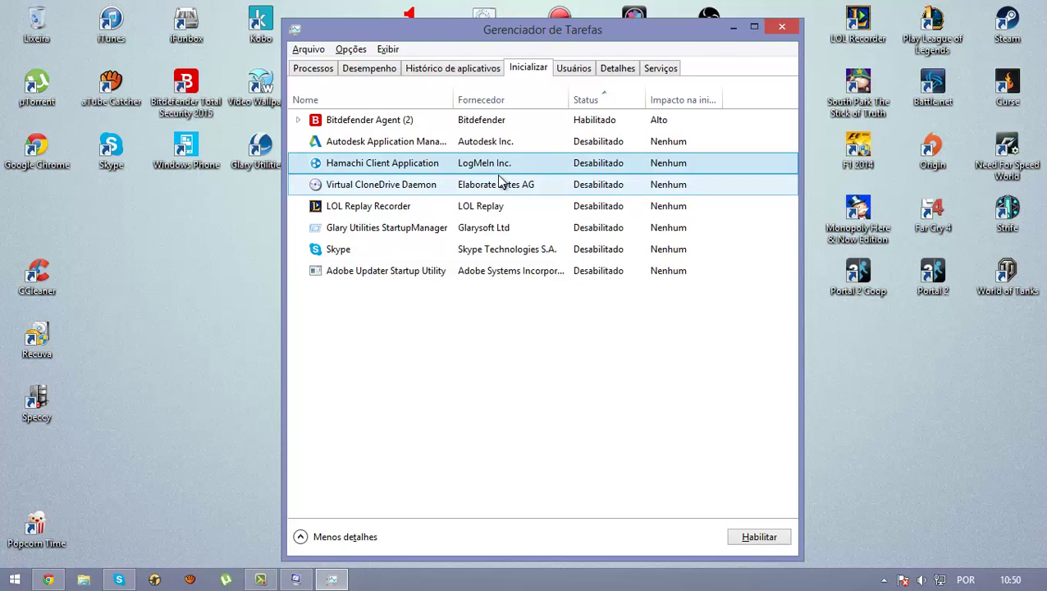
left_click(525, 246)
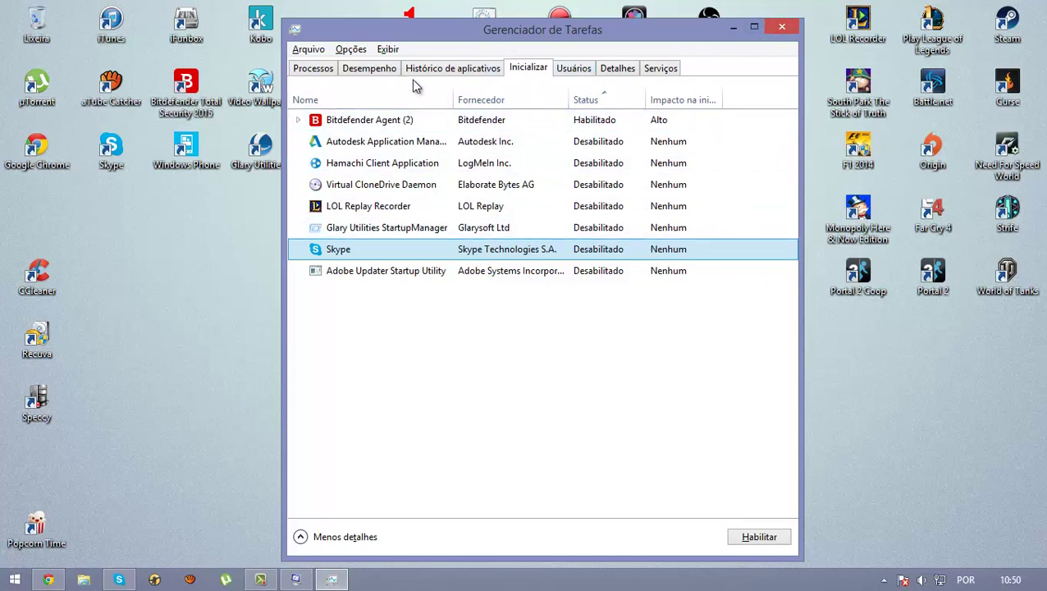
left_click(779, 29)
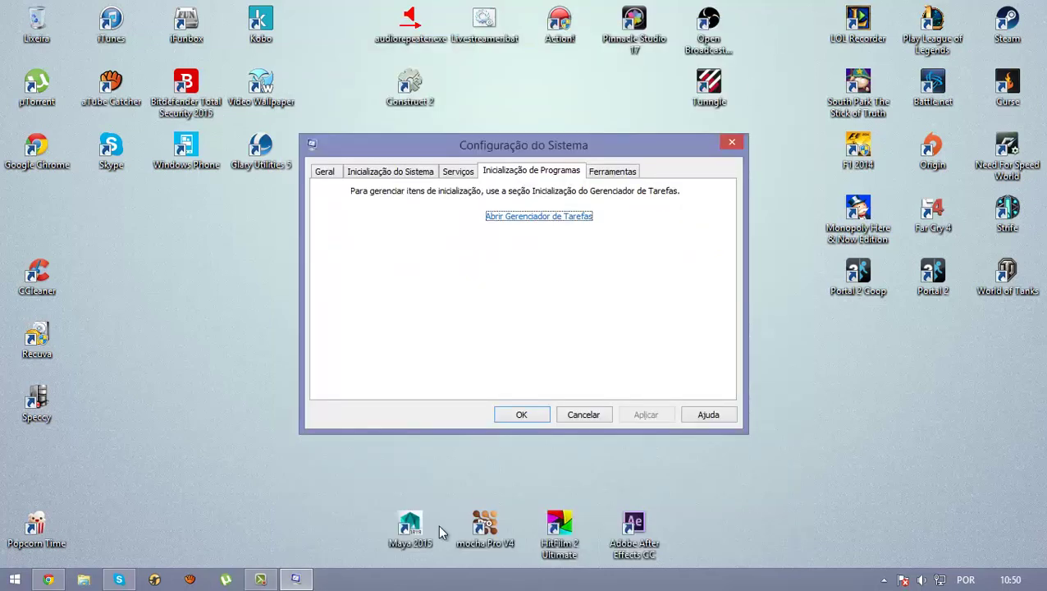
Step: Check the selective startup options in System Configuration, accept the configuration and exit without restarting the computer
left_click(611, 171)
left_click(502, 170)
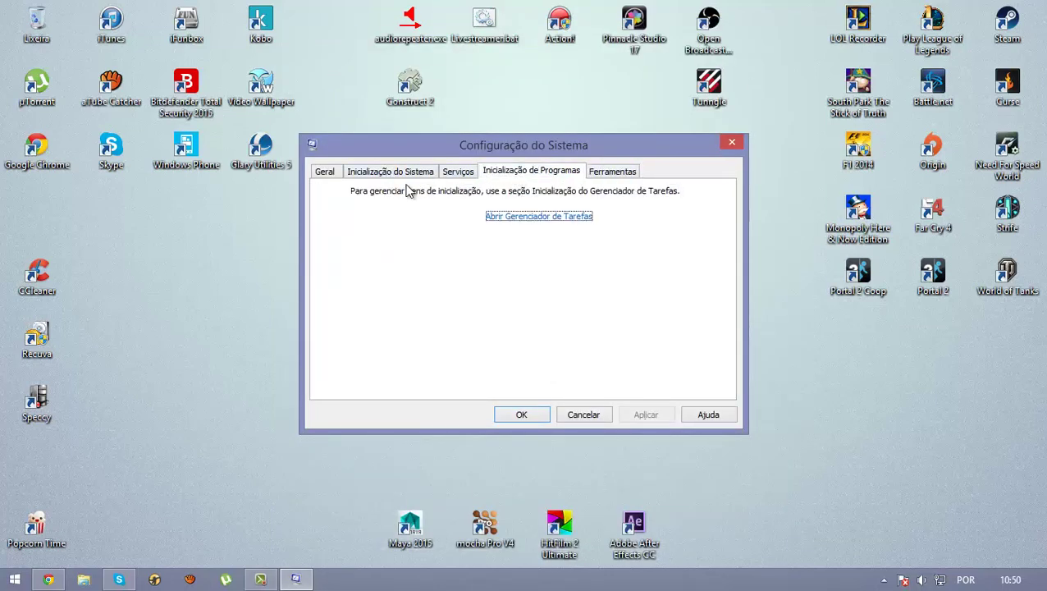
left_click(330, 172)
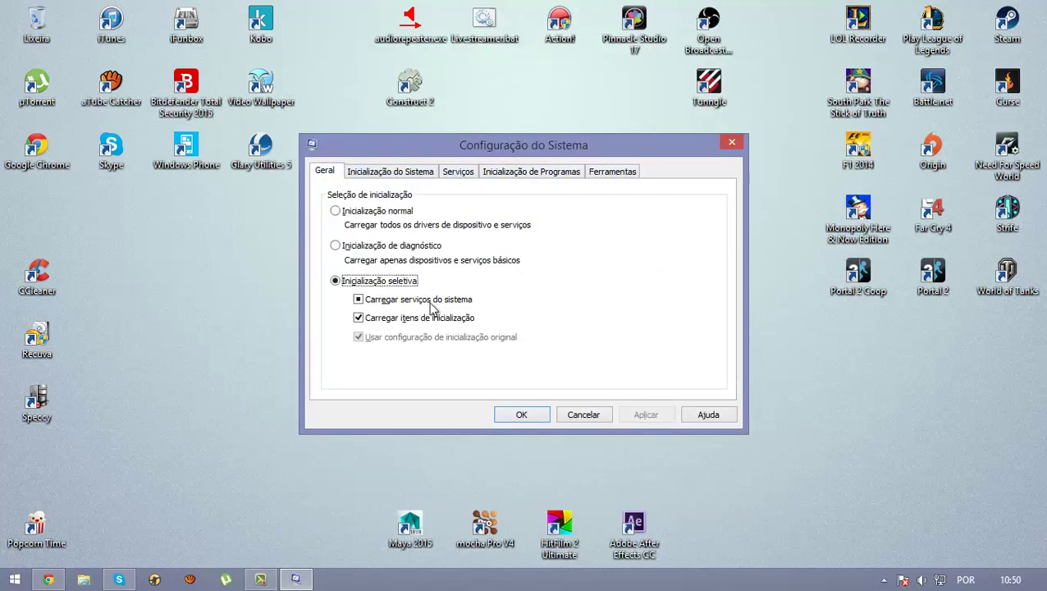
left_click(361, 300)
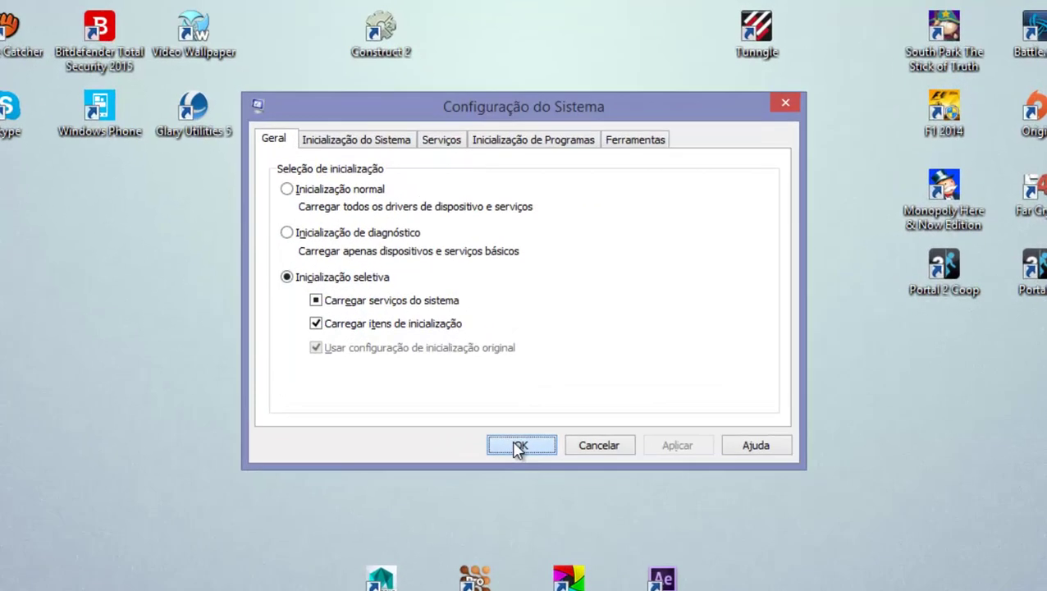
left_click(521, 415)
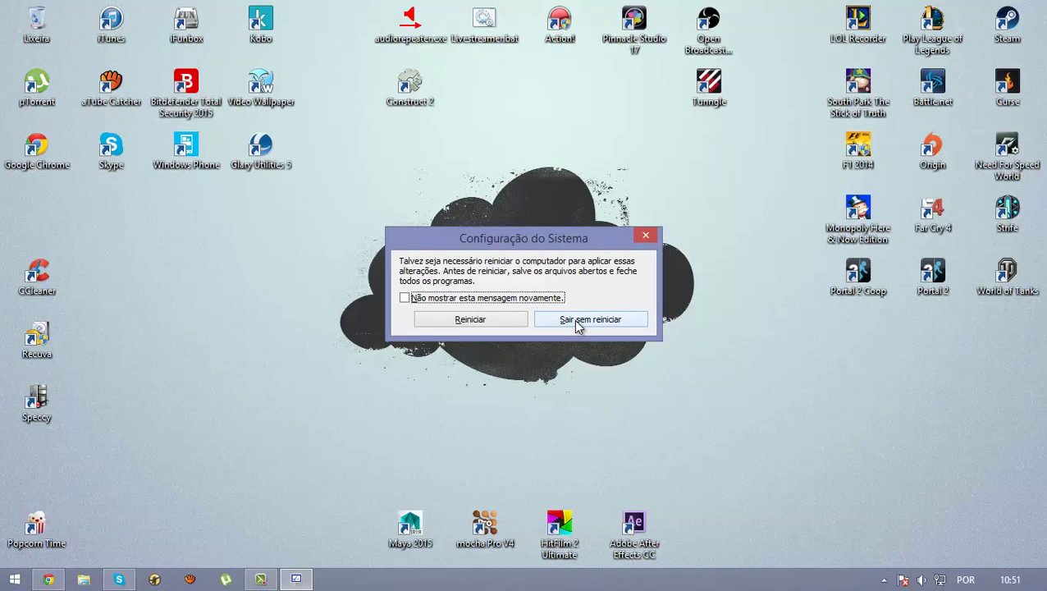
left_click(577, 326)
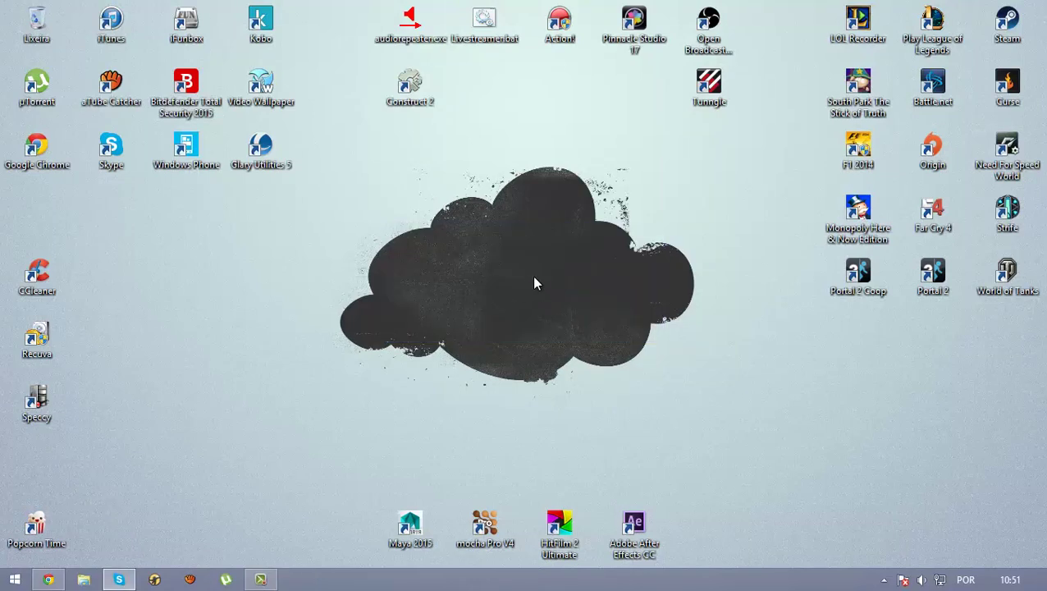